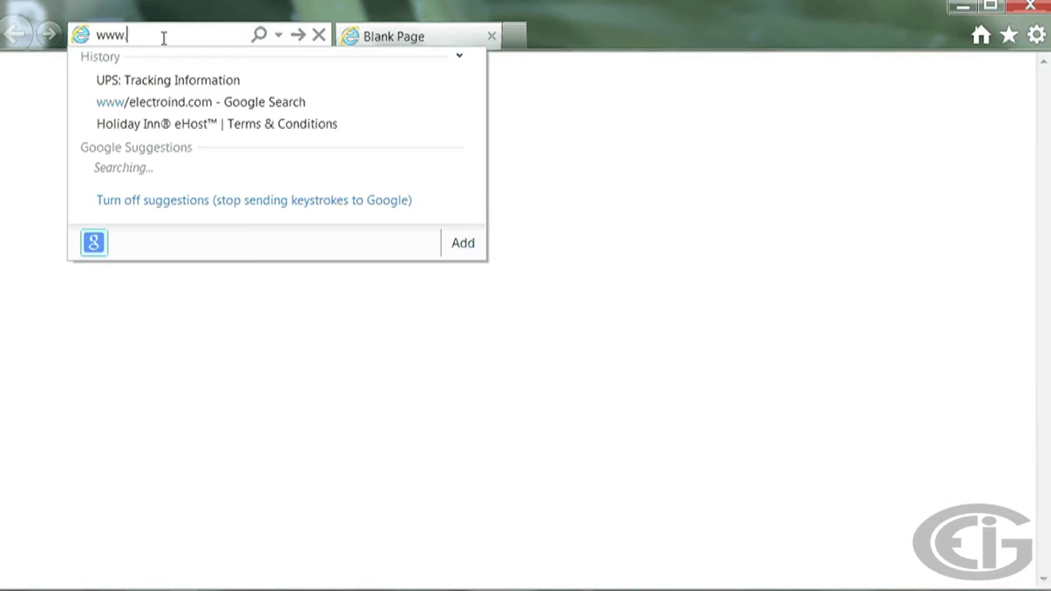
text(ele)
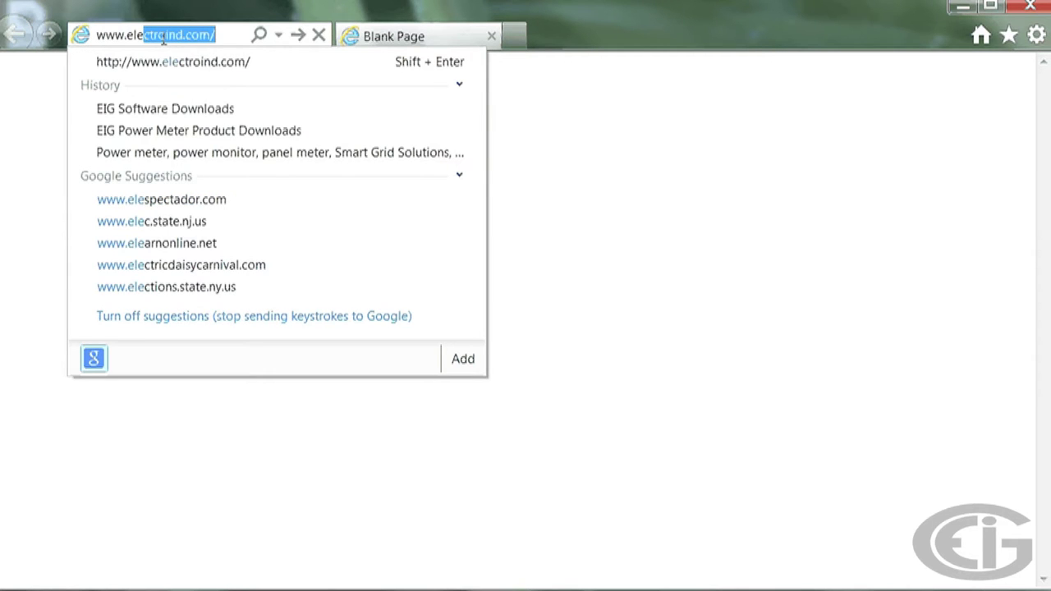
text(ctr)
Load electroind.com, open EIG Downloads, and scroll to the Shark 200 meter documents.
key(Down)
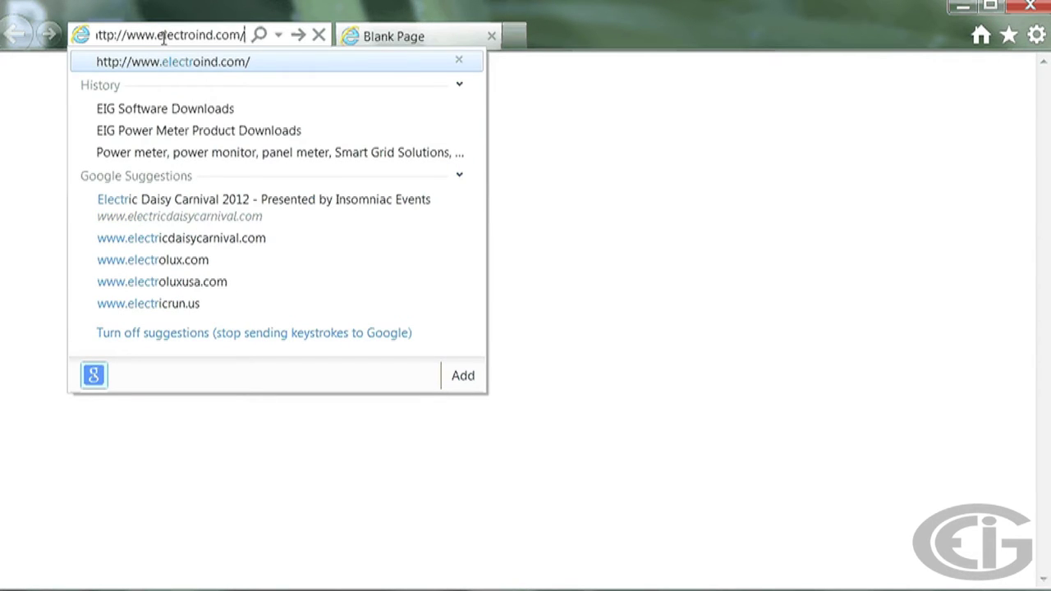
key(Return)
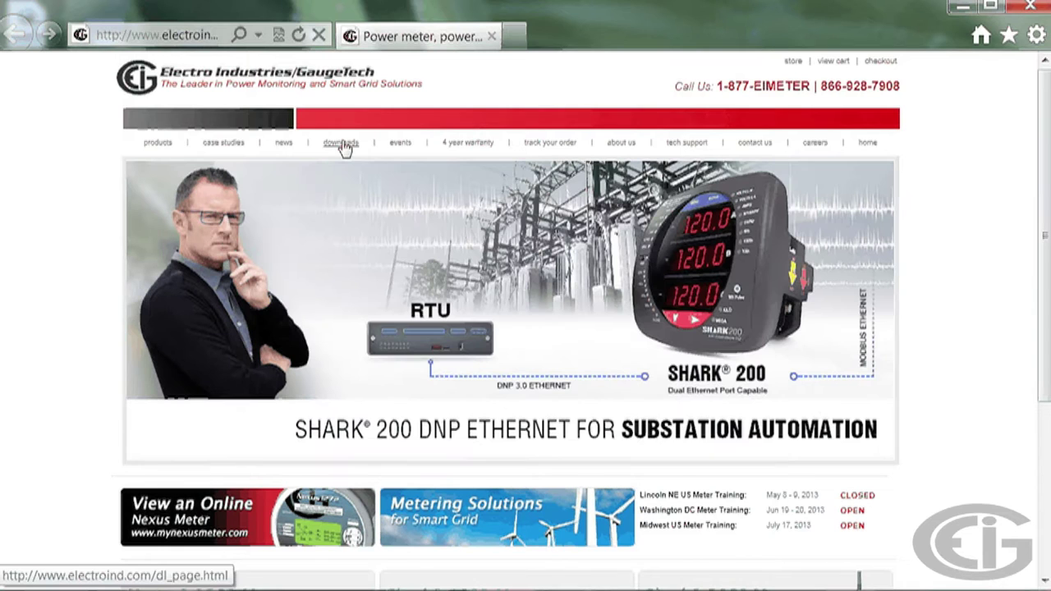
click(343, 146)
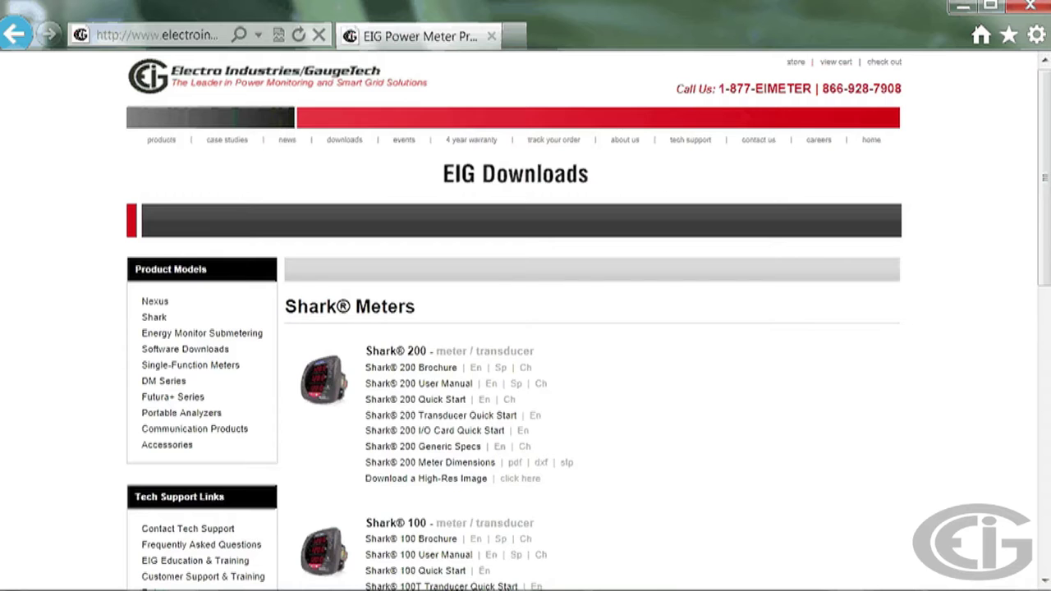
scroll(1048, 238, down, 1)
drag(1048, 238, 1048, 257)
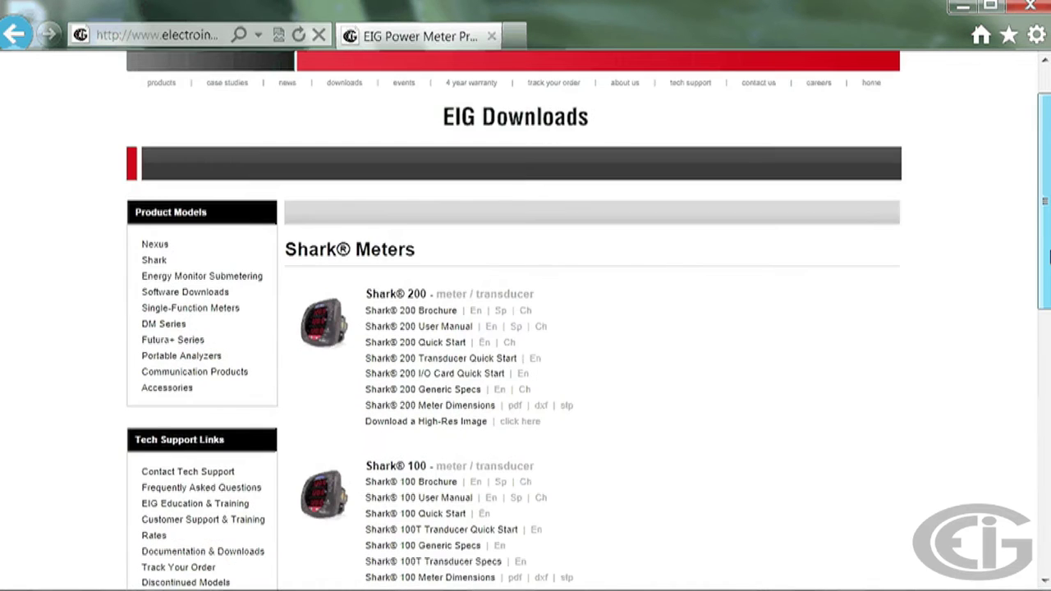
scroll(1048, 257, down, 3)
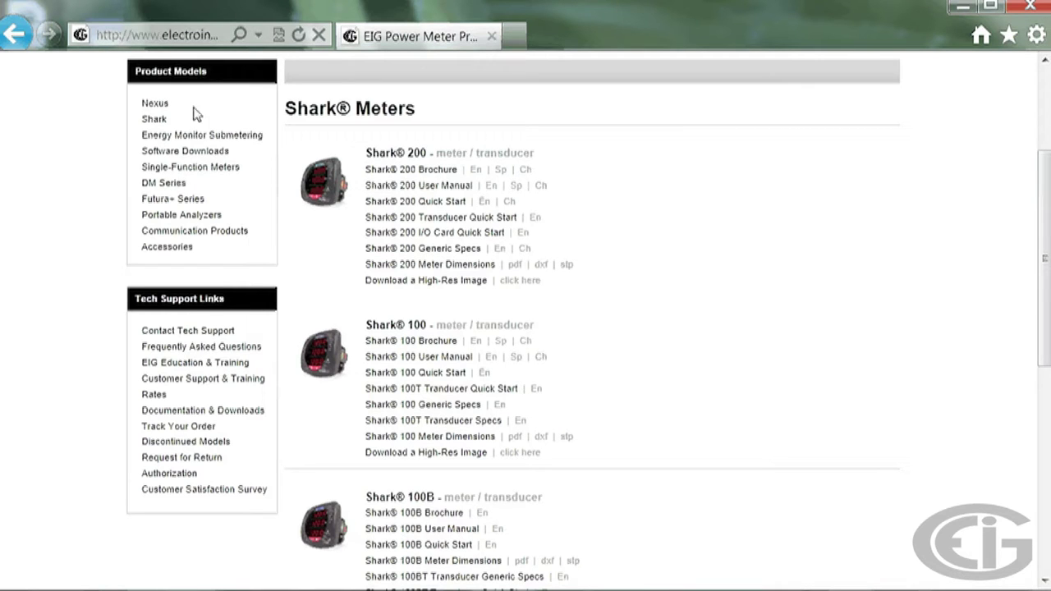
In Software Downloads, choose the Windows 7 compatible Communicator EXT 3.0 shareware download.
click(205, 150)
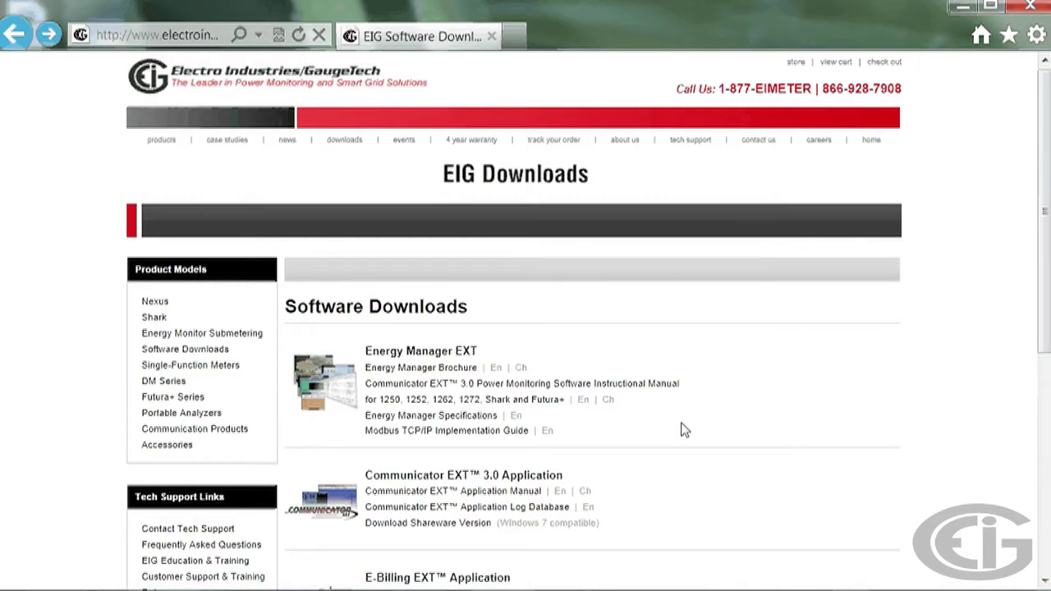
click(517, 526)
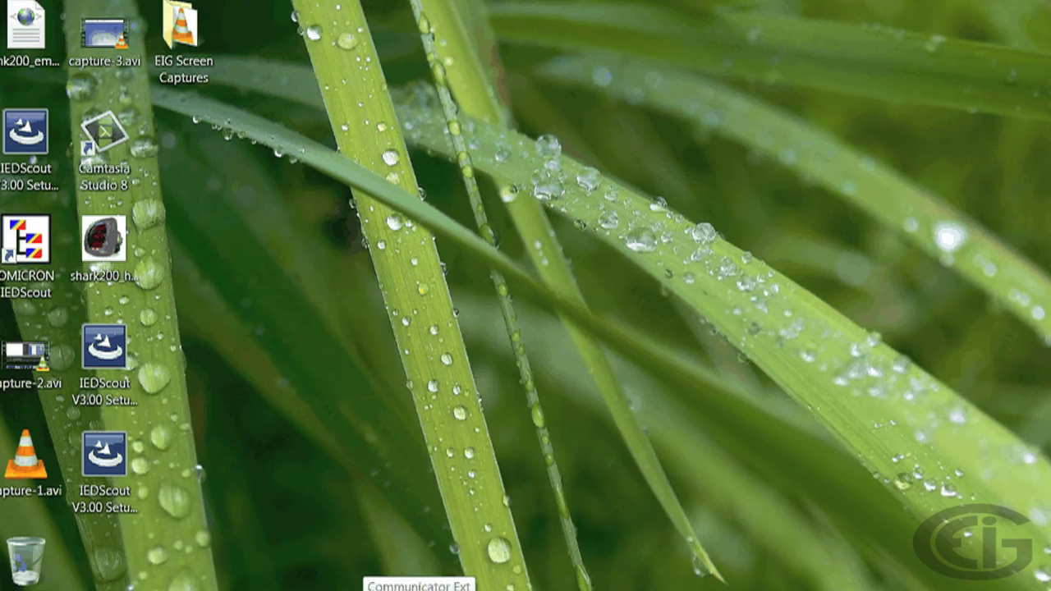
Launch Communicator EXT from the taskbar and bring up its Connect dialog.
click(421, 590)
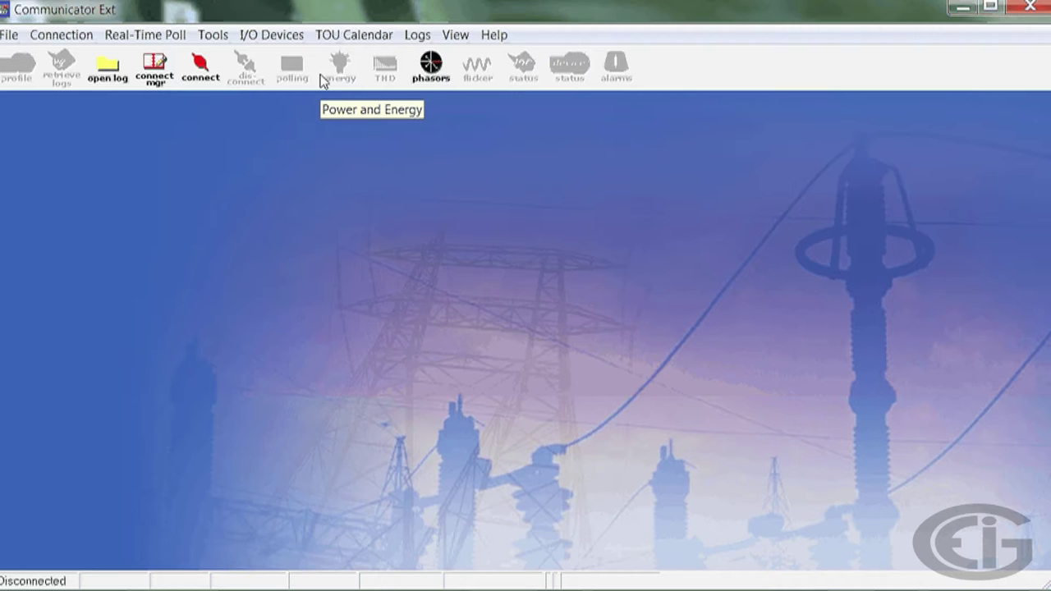
click(201, 70)
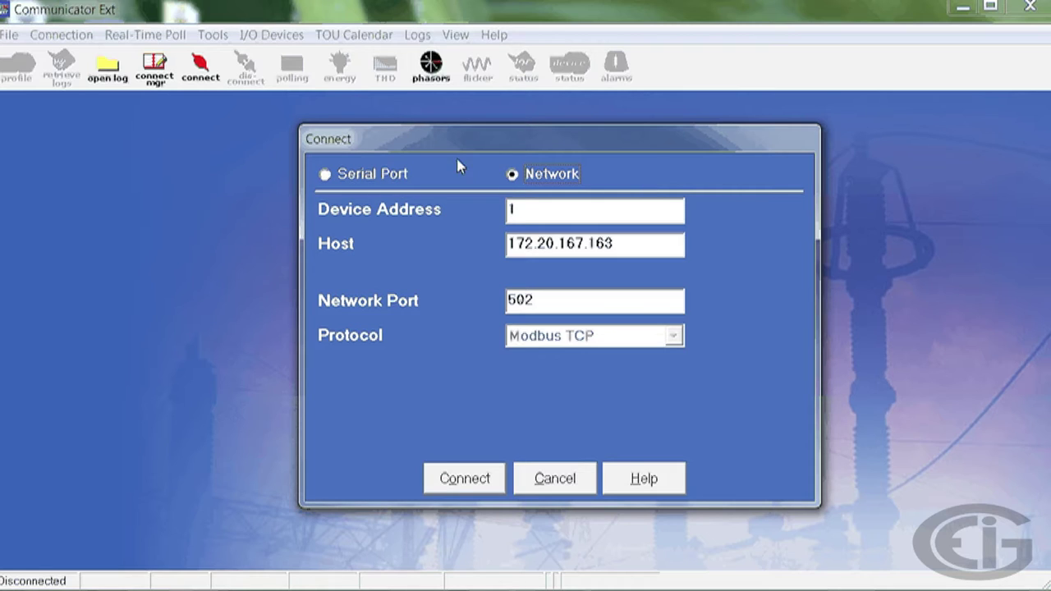
Keep the Network connection type and change the host address to 10.0.0.2, port 502, Modbus TCP.
click(367, 176)
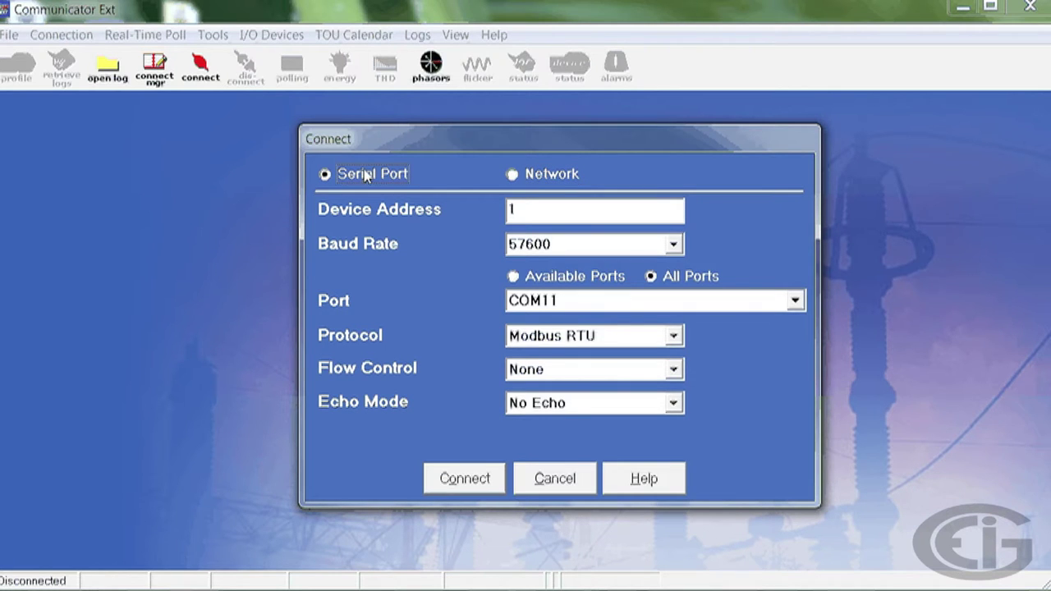
click(530, 177)
click(373, 175)
click(524, 175)
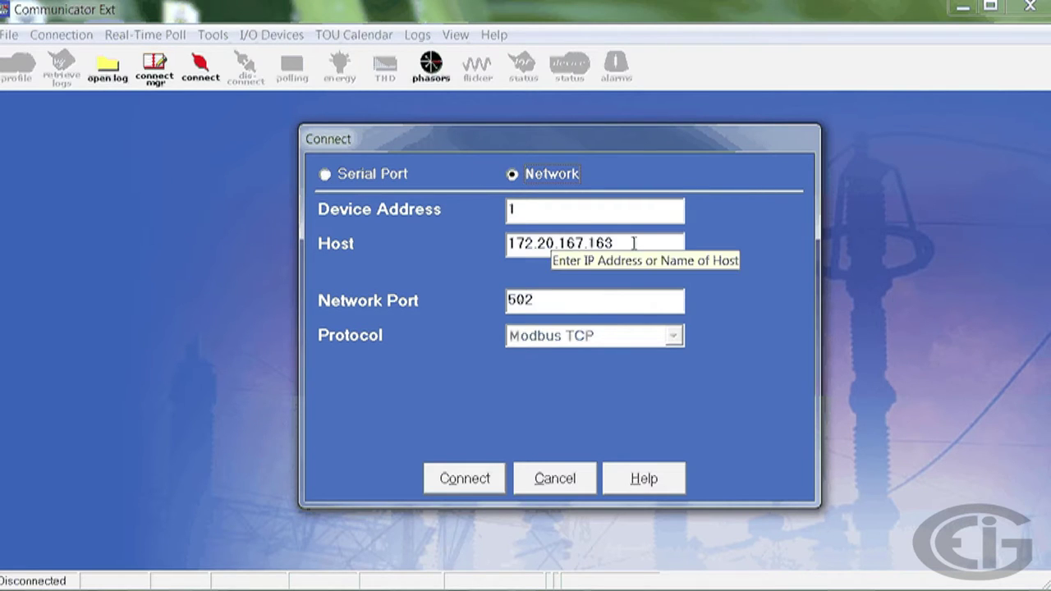
click(565, 207)
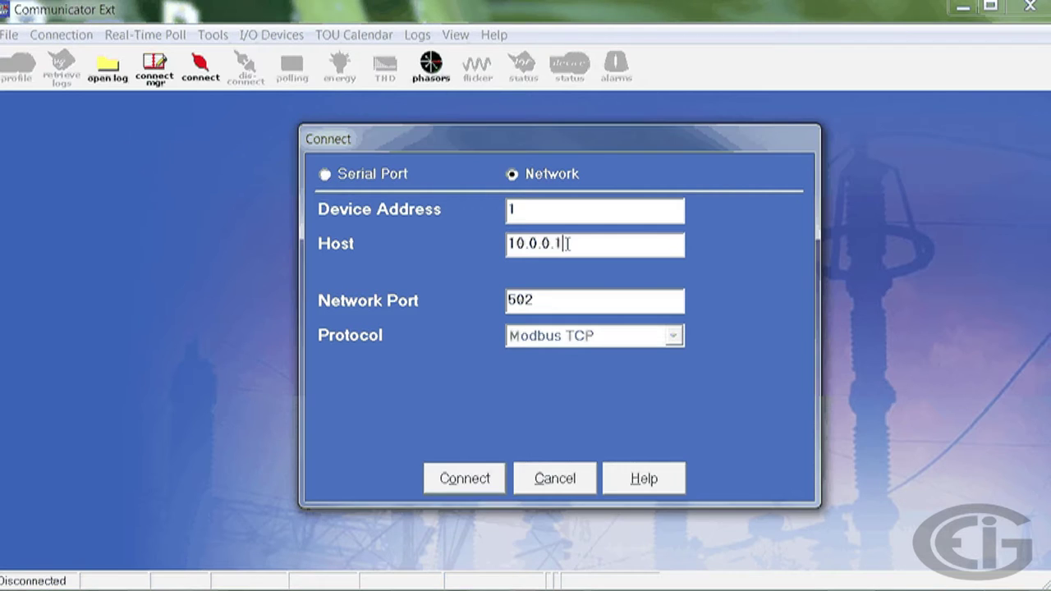
click(618, 237)
key(BackSpace)
text(2)
Connect to Shark 200 Dev001 at 10.0.0.2 and dismiss the Device Status summary.
click(458, 477)
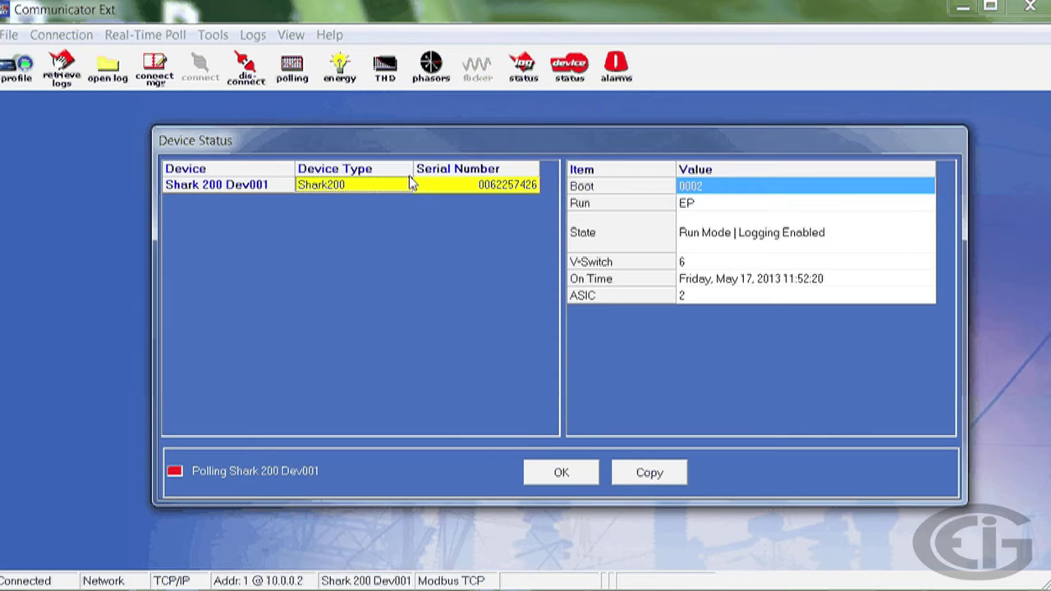
click(559, 470)
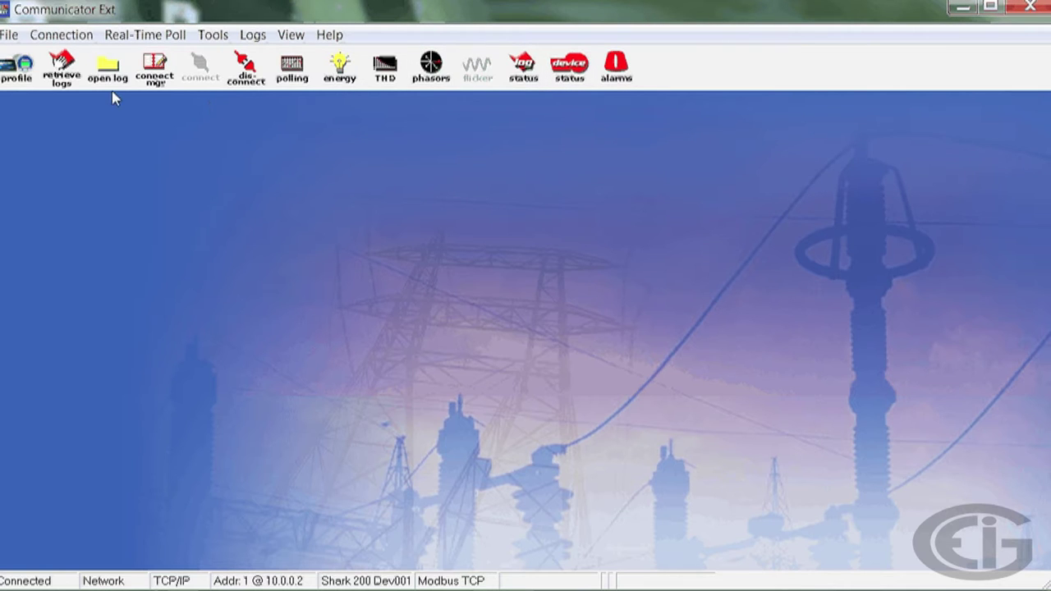
Retrieve the meter profile and set CT primary to 800 (ratio 160), keeping 3 Element Wye wiring.
click(25, 80)
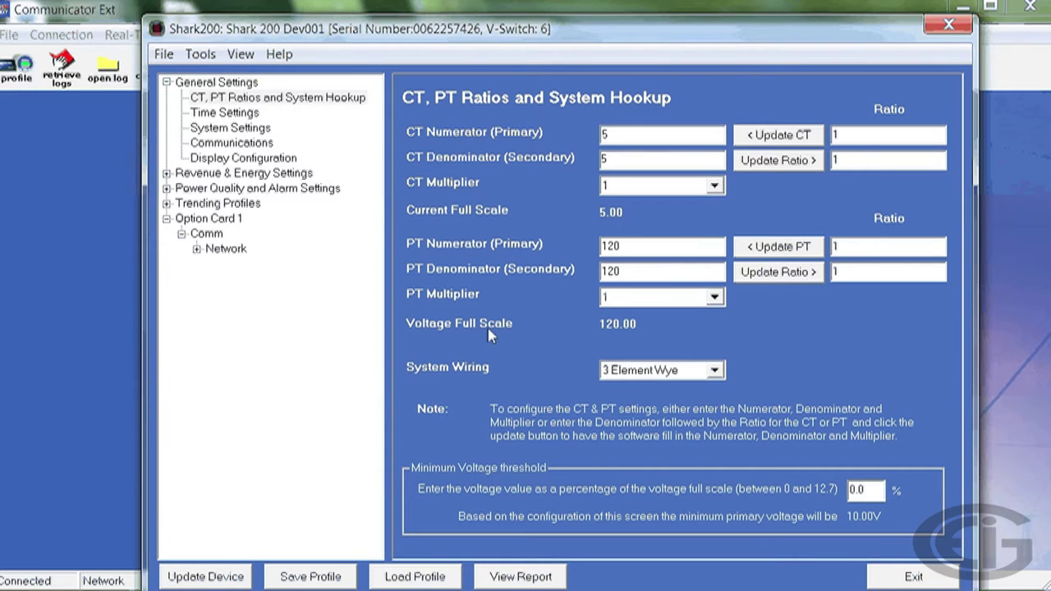
click(630, 134)
key(BackSpace)
text(800)
click(767, 164)
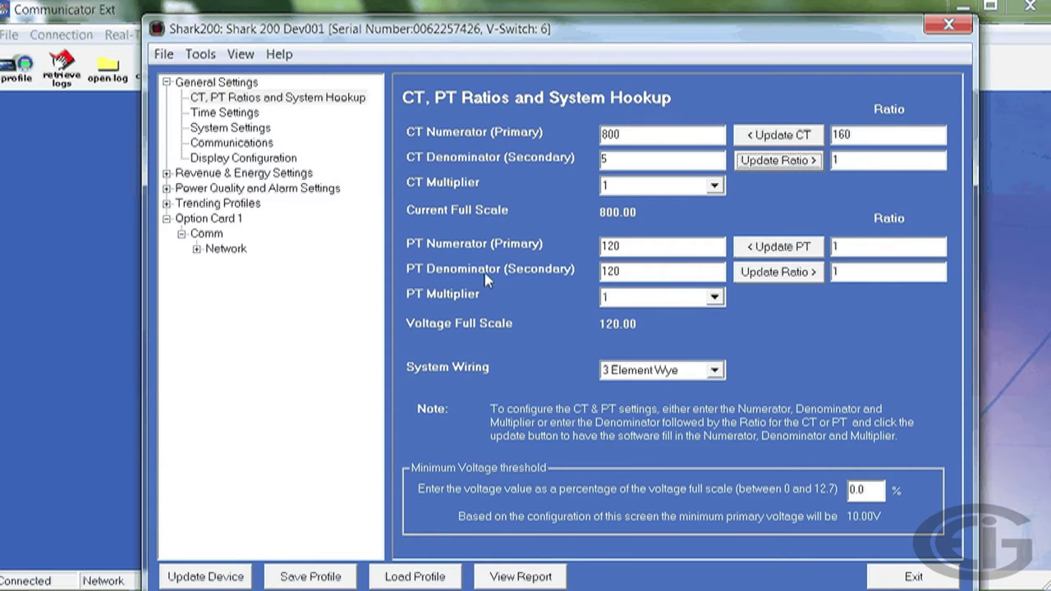
click(653, 370)
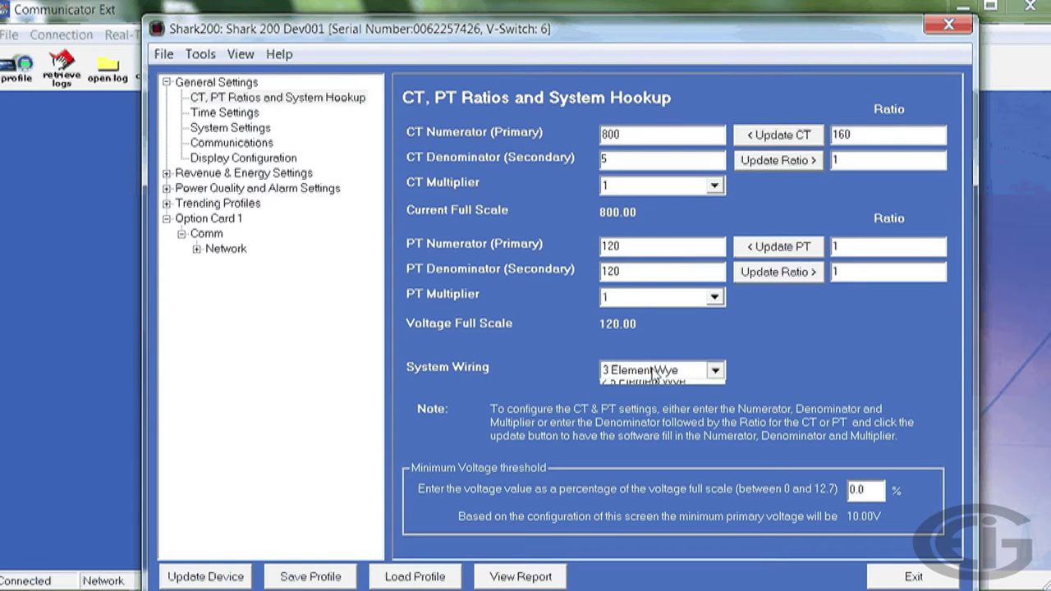
click(652, 371)
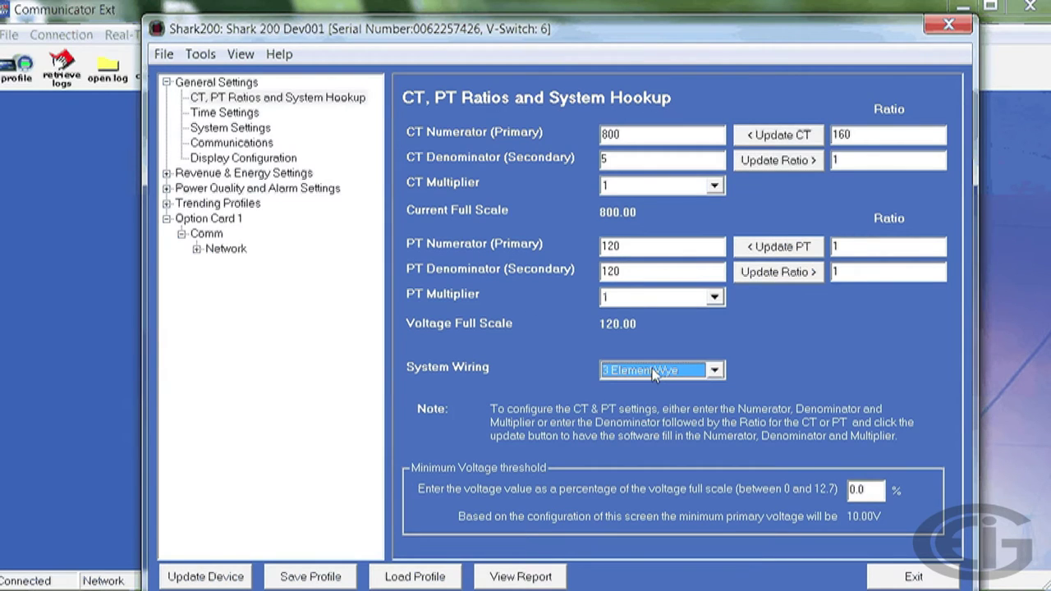
In System Settings, replace the meter designation with 'Bldg 5U Site 1', then view Communications settings.
click(238, 131)
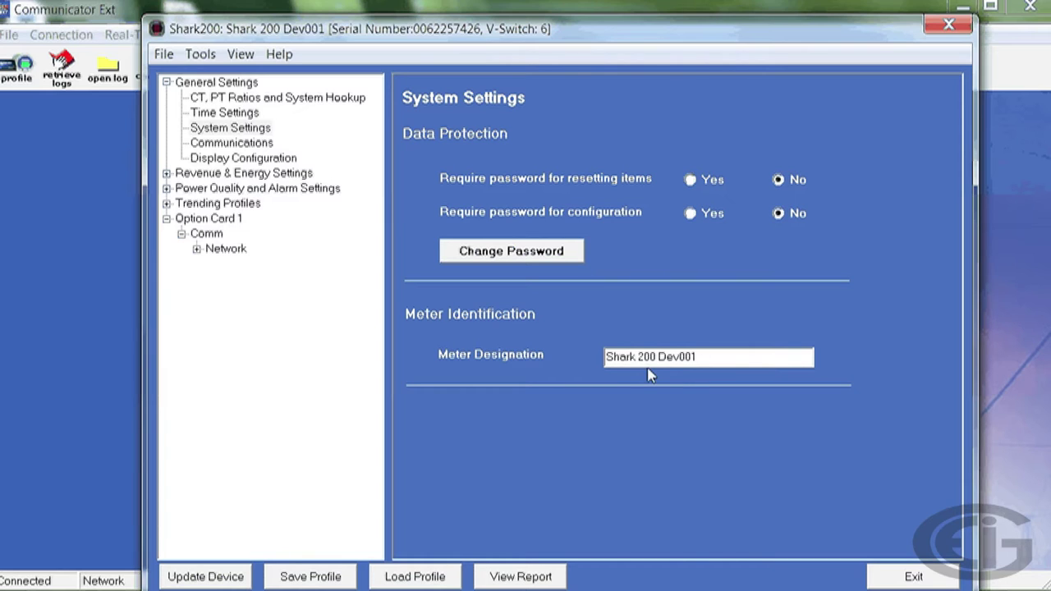
drag(685, 356, 600, 373)
text(Bldg 5U Site 1)
click(253, 144)
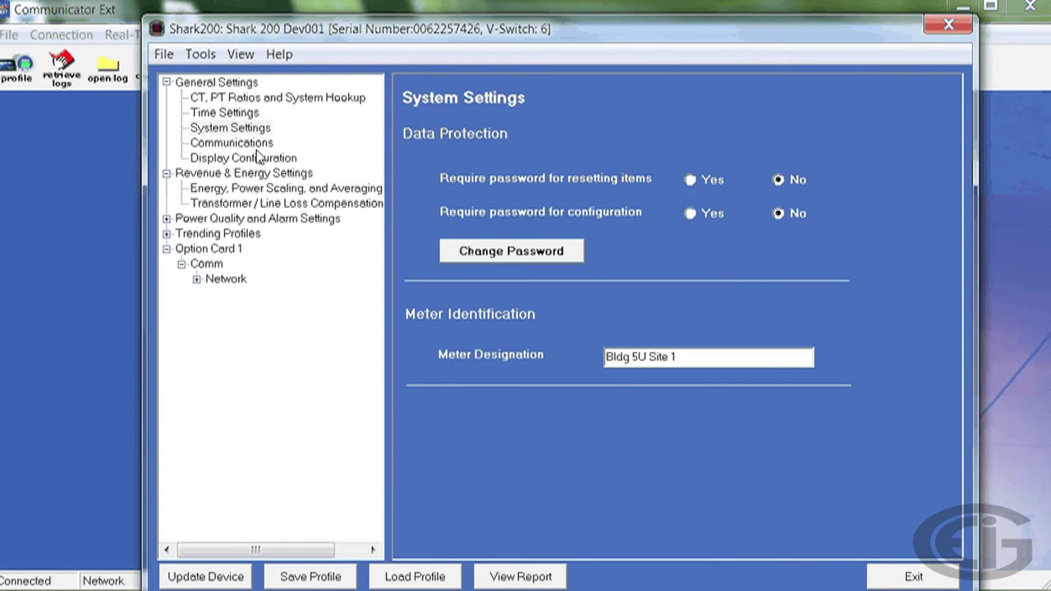
click(257, 145)
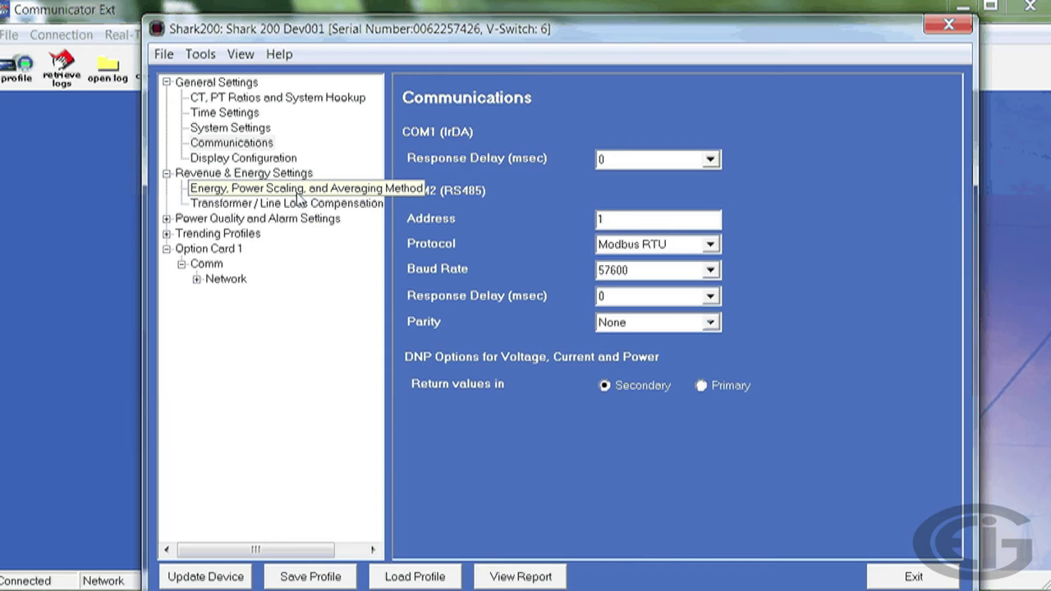
On the Energy, Power Scaling and Averaging page, choose 3 energy decimals and kilo (K) scale, keeping Rolling.
click(298, 194)
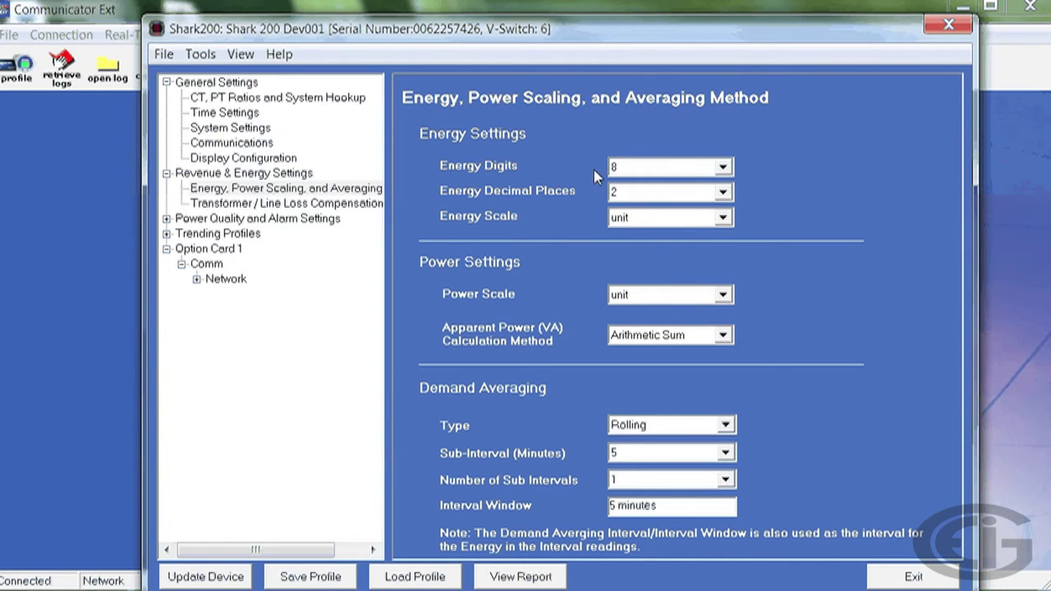
click(629, 190)
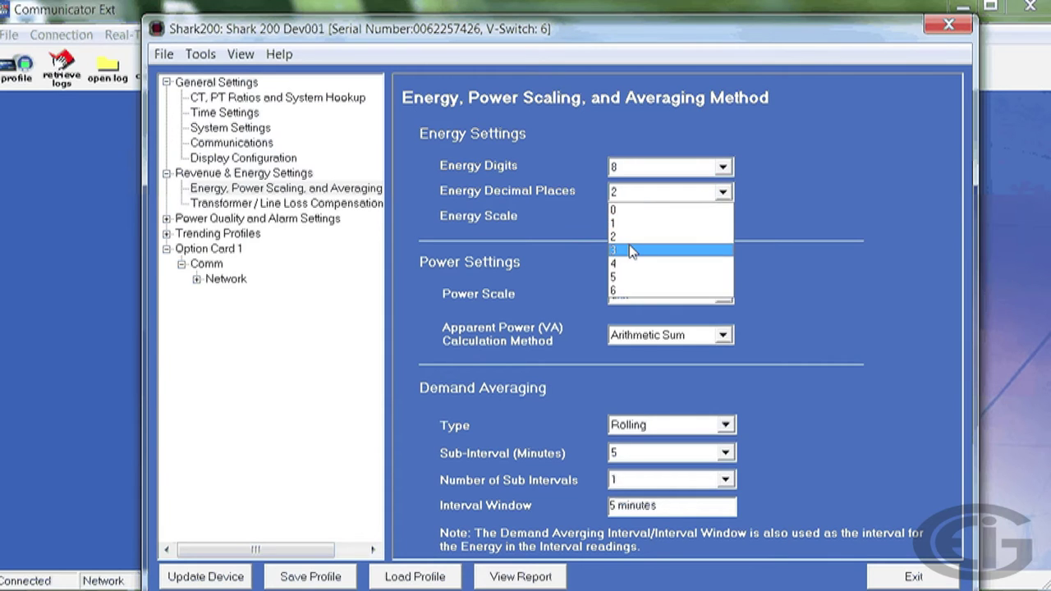
click(630, 226)
click(632, 220)
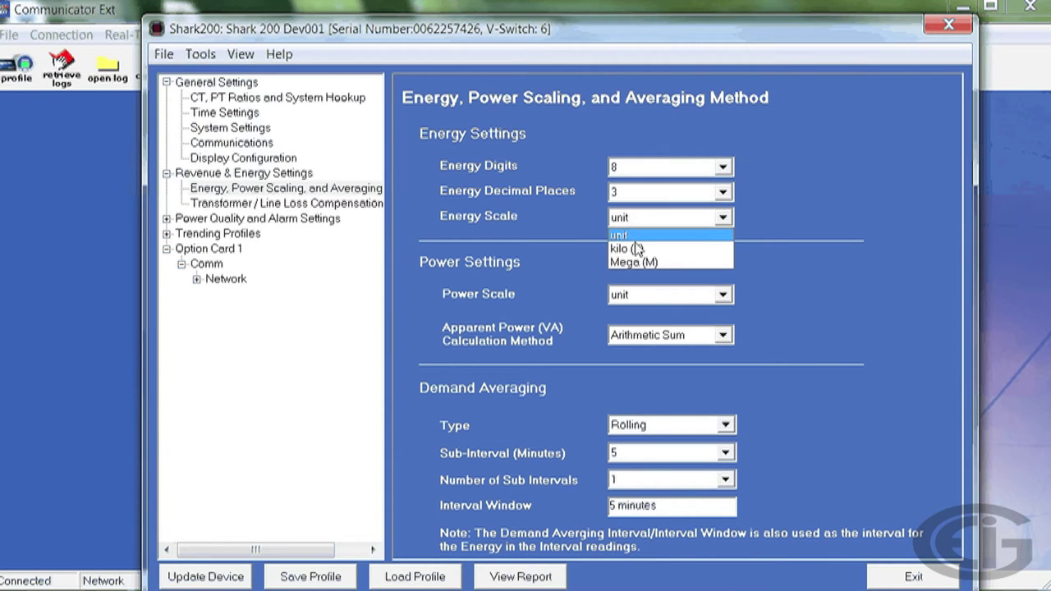
click(633, 246)
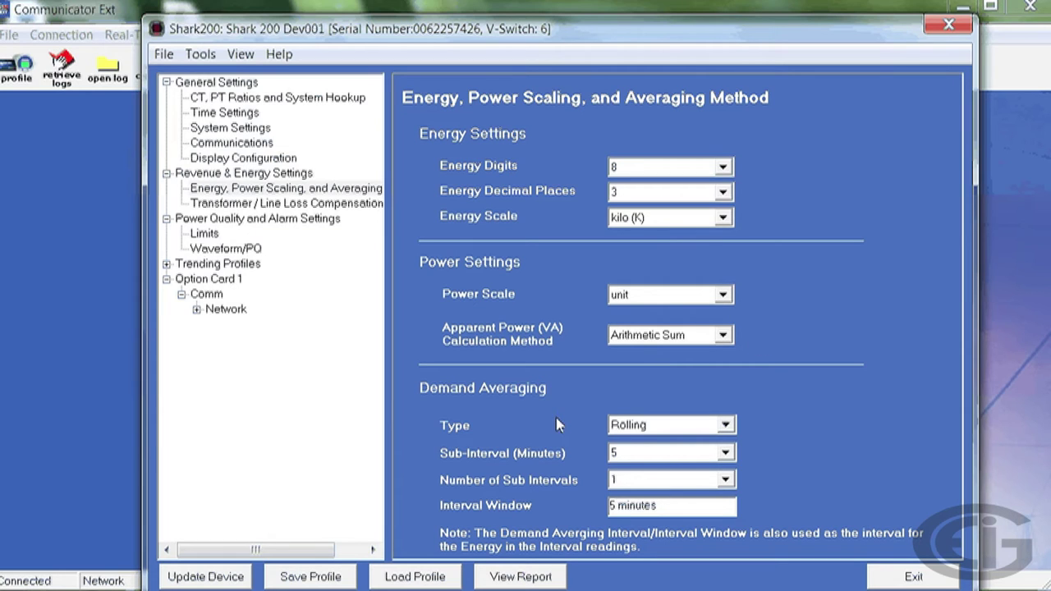
click(649, 430)
click(657, 430)
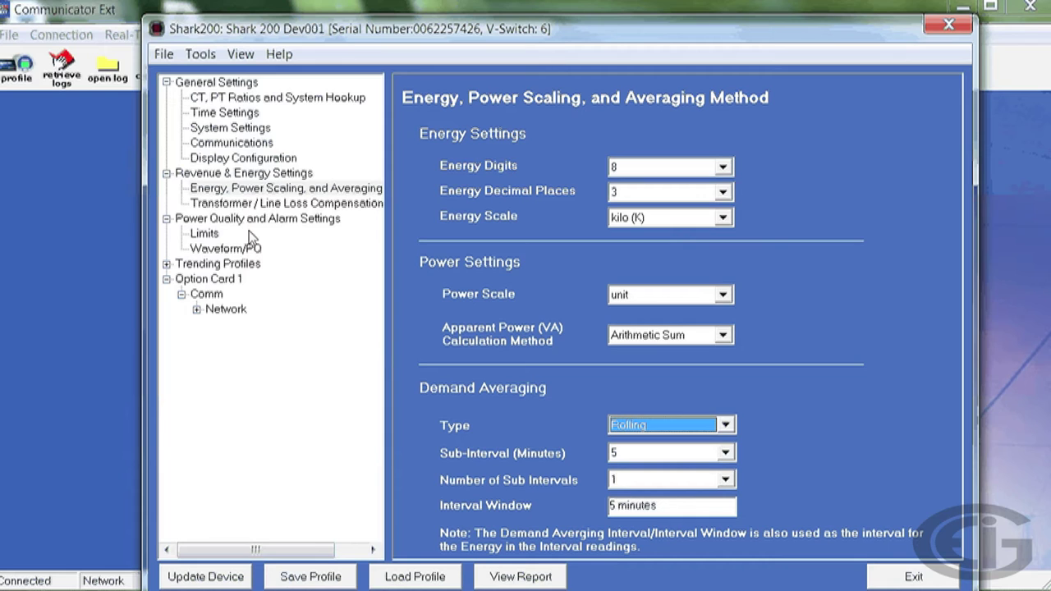
On the Waveform/PQ page, leave capture sample rate at 512 and pre-trigger cycles at 3.
click(229, 250)
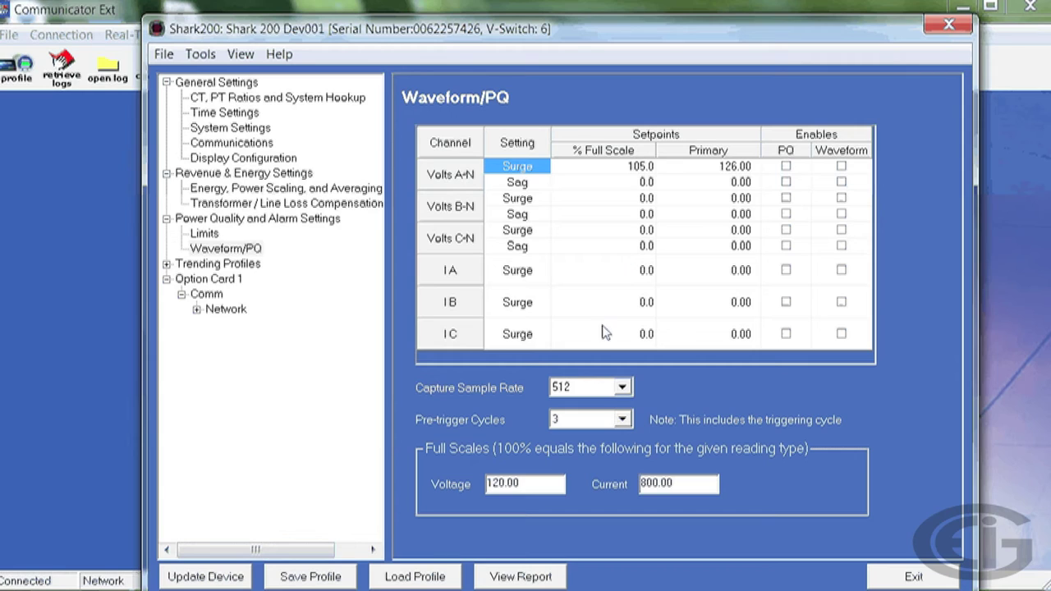
click(586, 387)
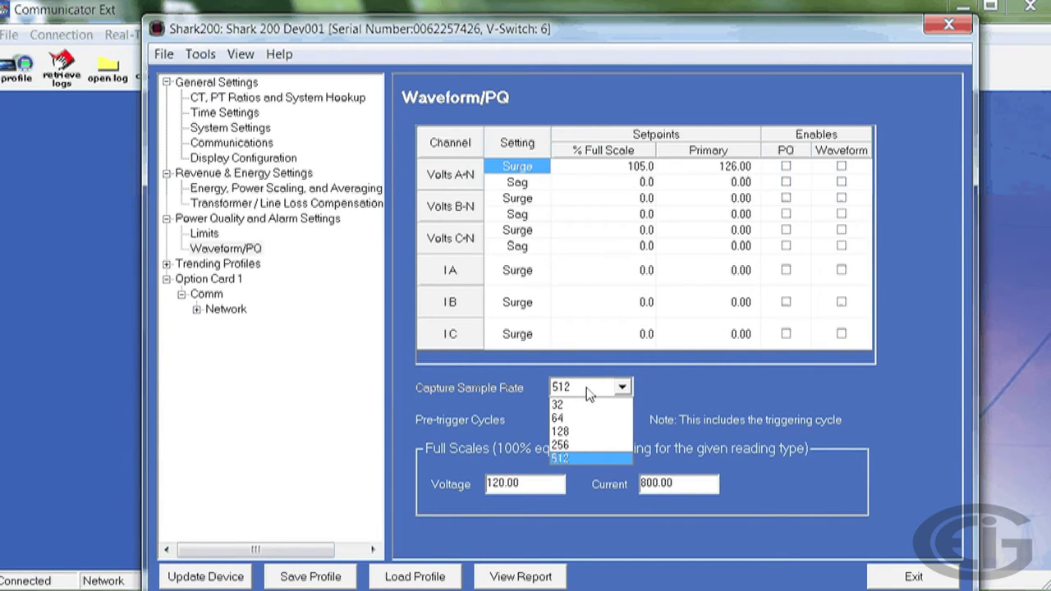
click(586, 387)
click(599, 419)
click(601, 420)
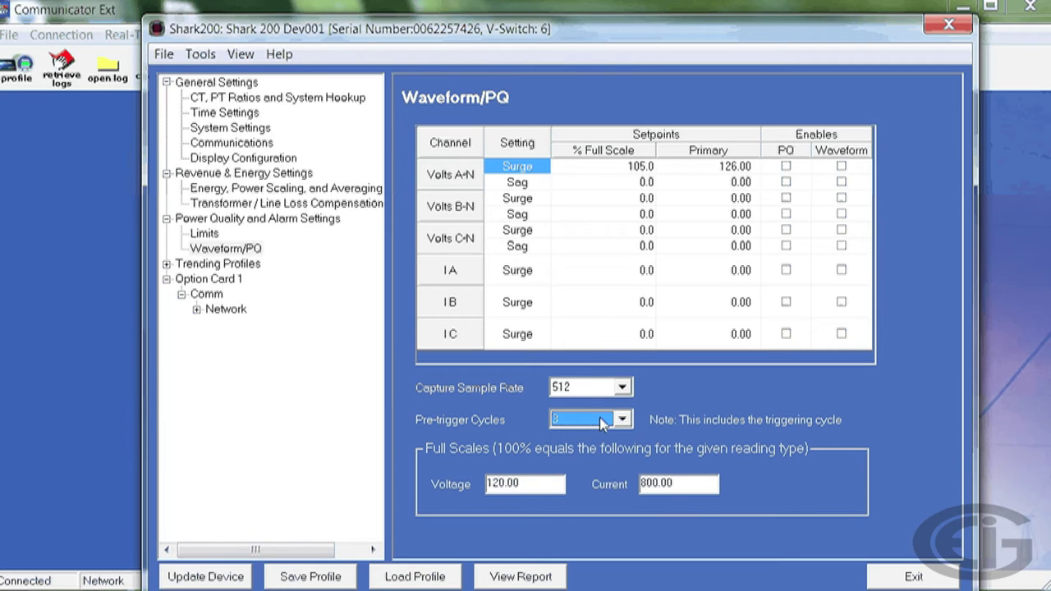
click(168, 265)
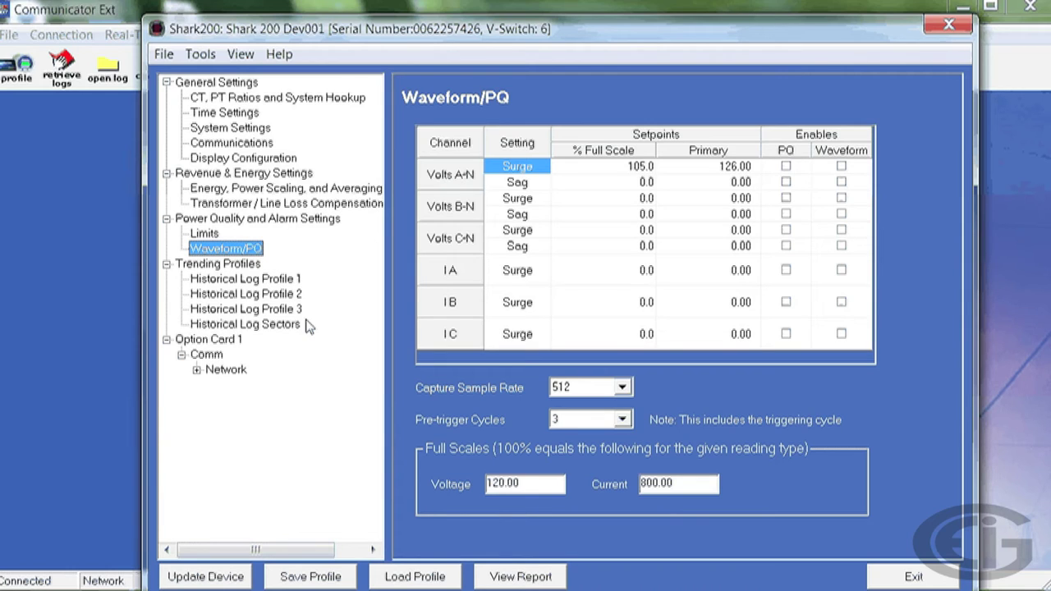
Open Historical Log Profile 1 and view the Demand group's loggable items.
click(282, 280)
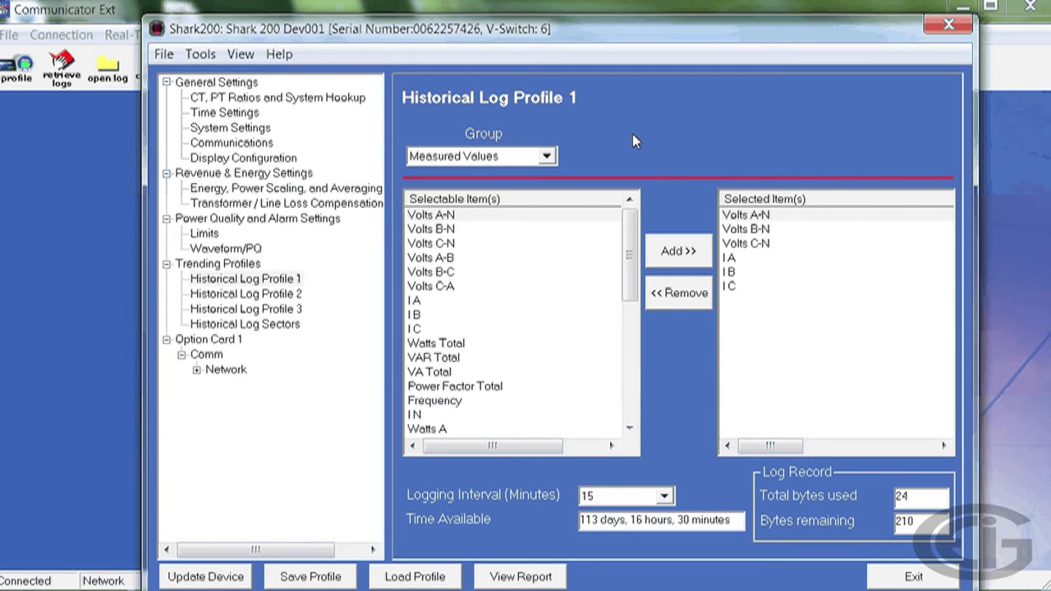
click(547, 157)
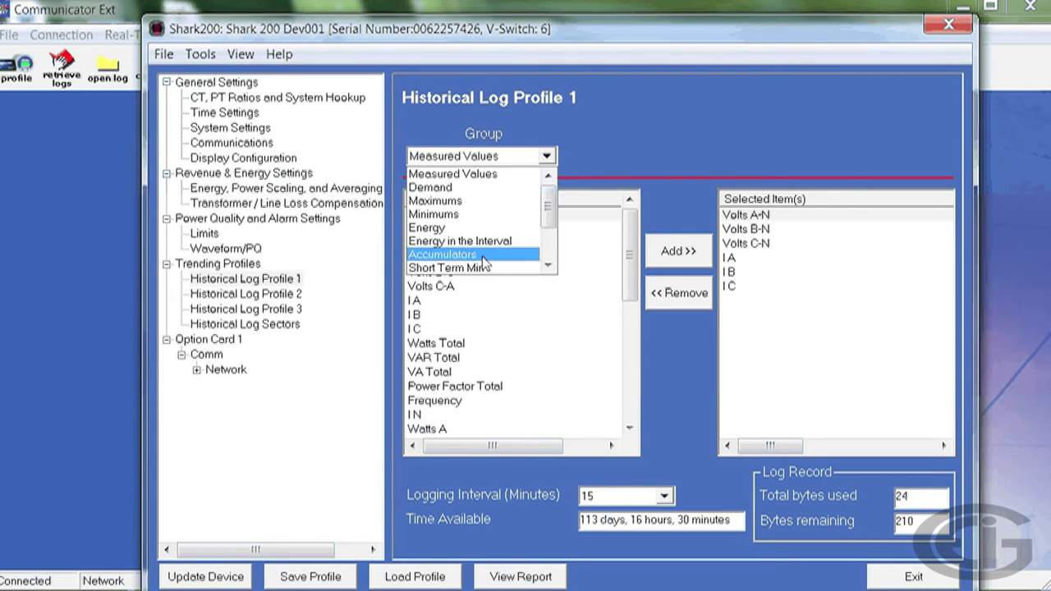
click(476, 189)
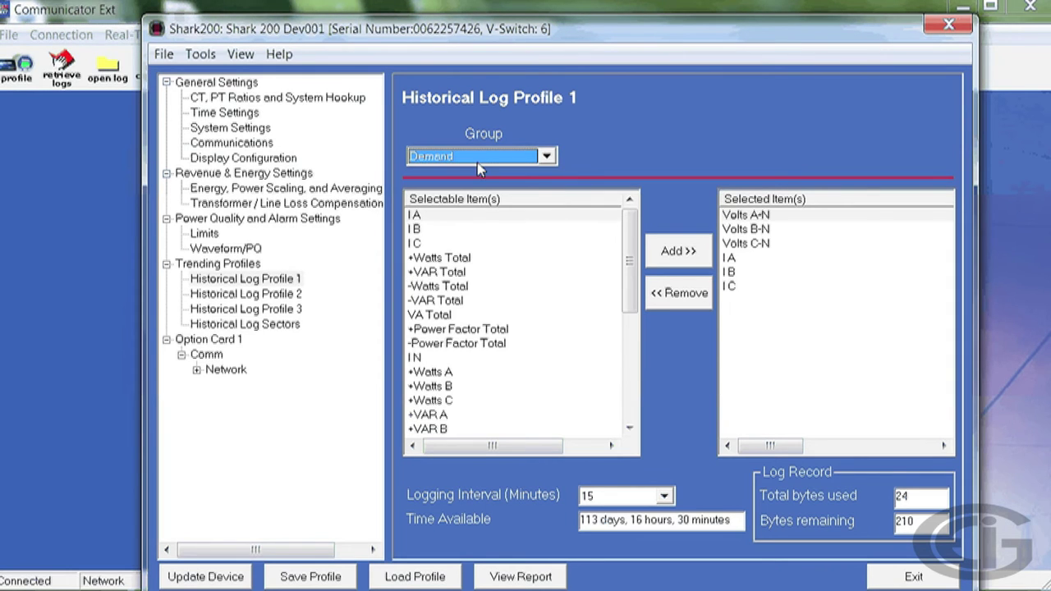
Check the Maximums group's items including Volts A-N, then view the Historical Log Sectors allocation.
click(477, 155)
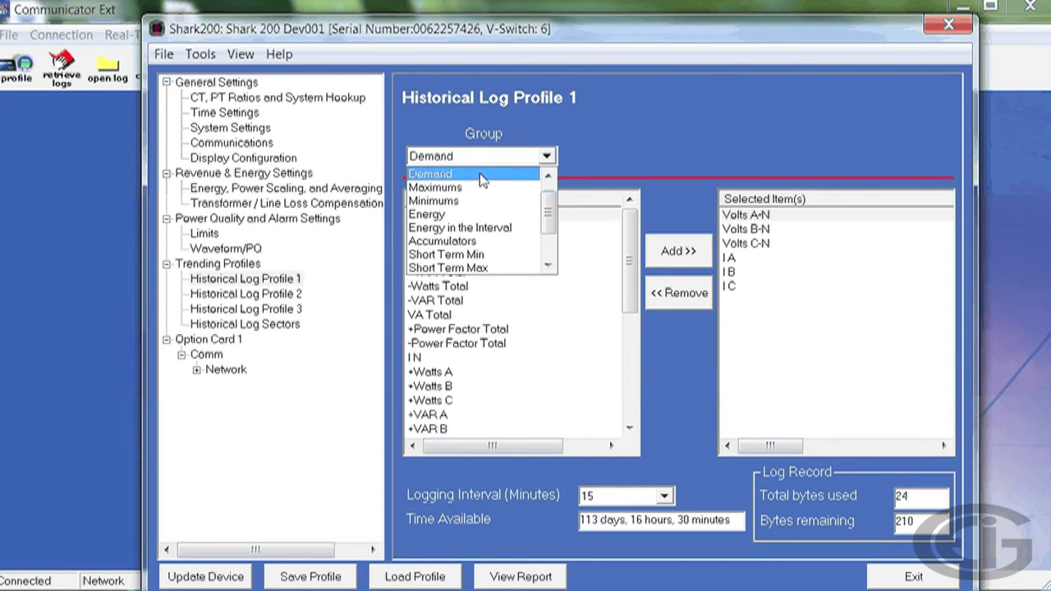
click(484, 189)
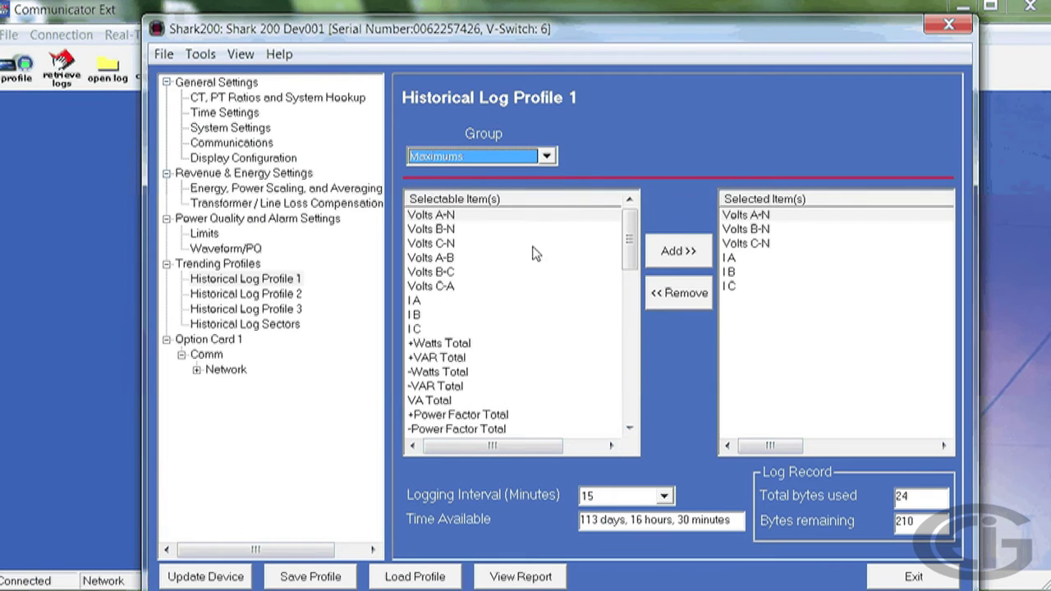
click(501, 215)
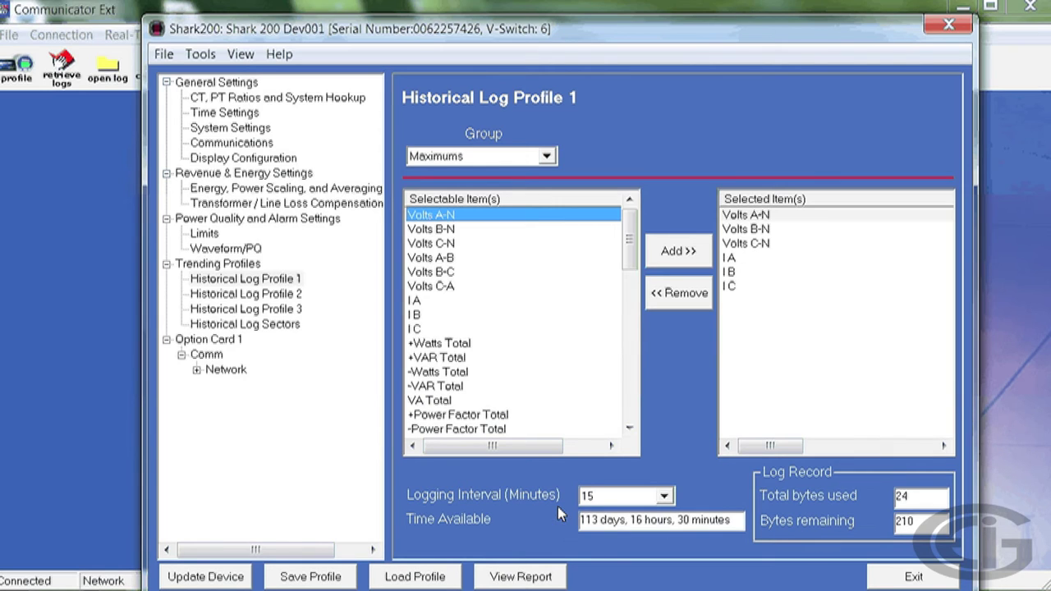
click(290, 326)
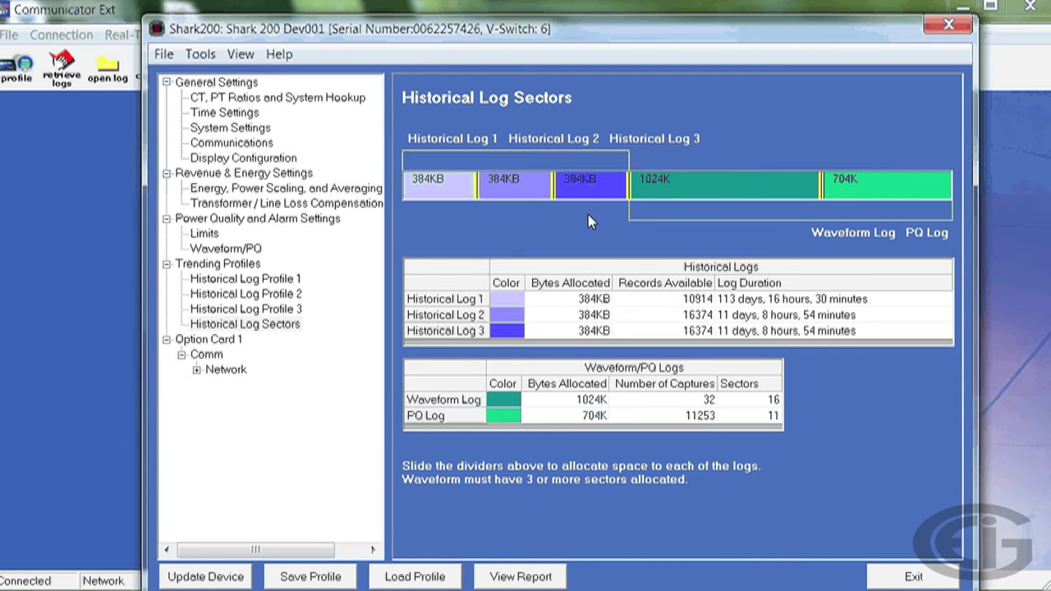
click(197, 371)
Enter the new IP address 10.0.0.7 in Option Card 1's IP Address and DNS settings, then update the device.
click(245, 385)
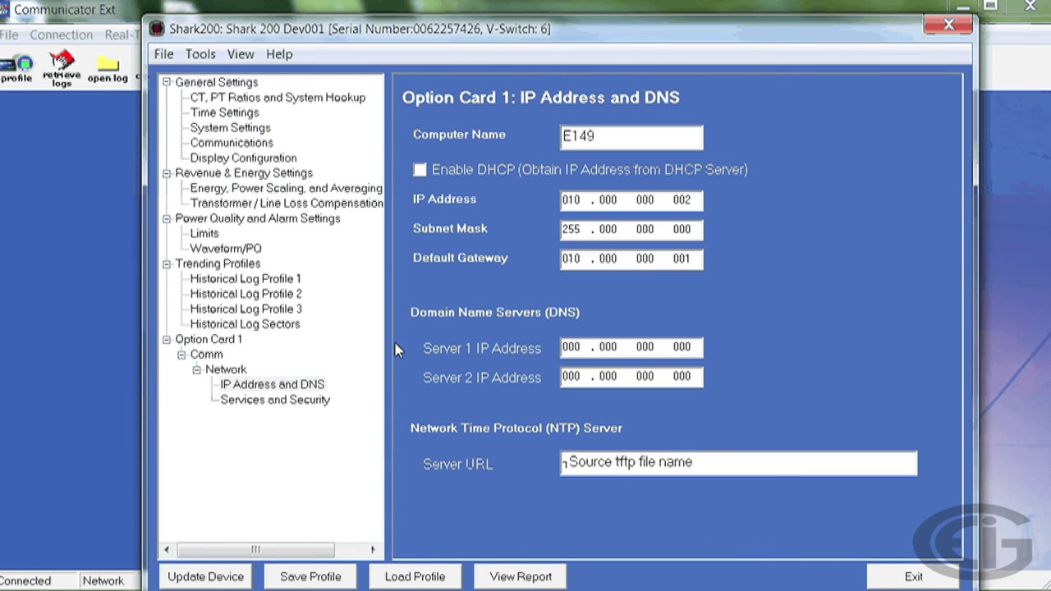
key(Tab)
text(010 . 000 000 0)
click(223, 577)
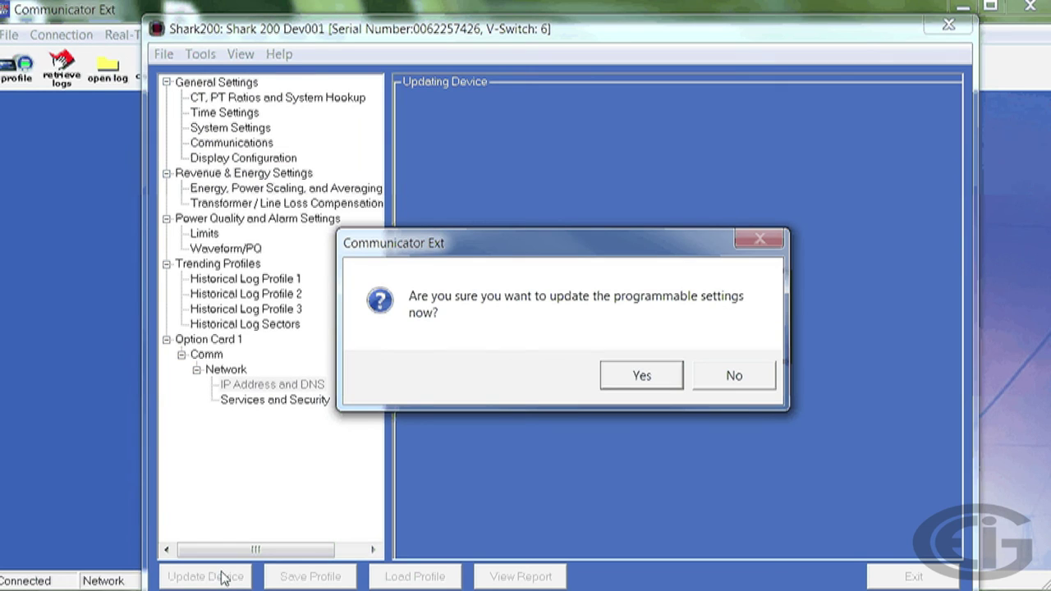
Confirm updating the meter's programmable settings now, without retrieving logs first.
click(637, 379)
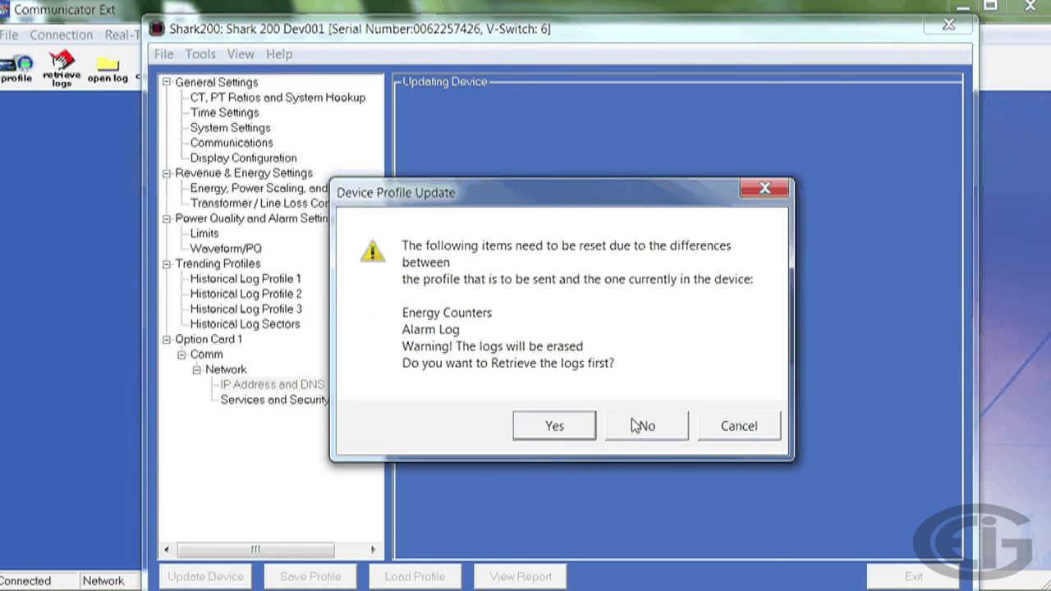
click(631, 424)
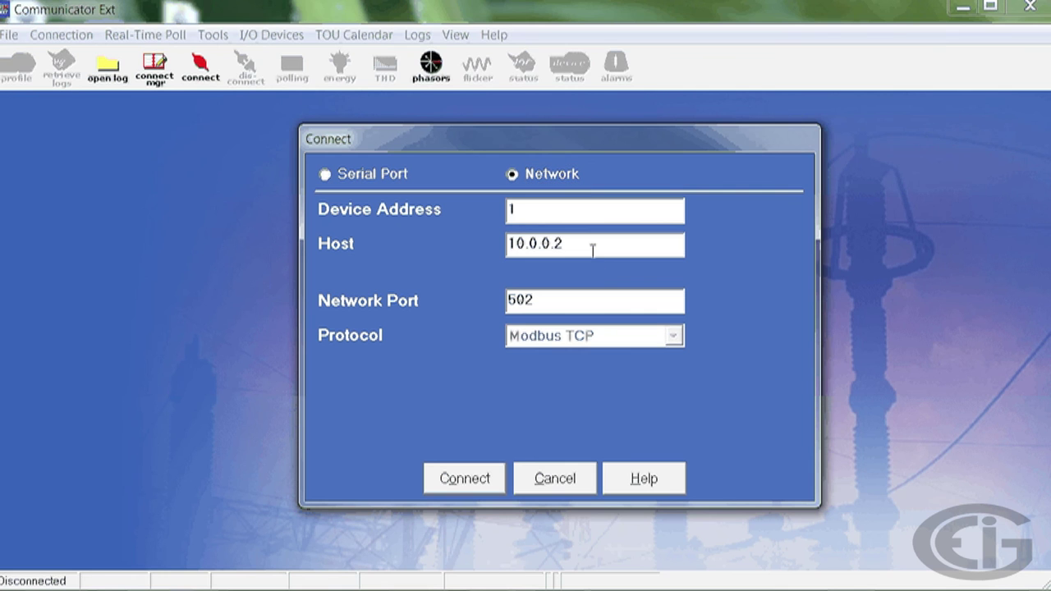
Change the connection host to 10.0.0.7 and connect over Modbus TCP on port 502.
key(BackSpace)
text(7)
click(464, 480)
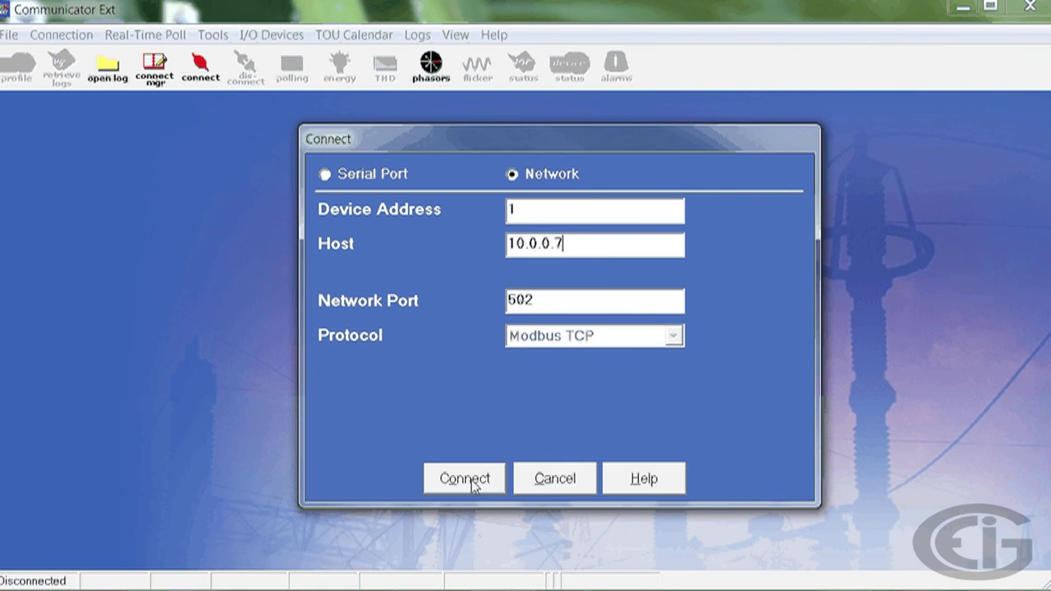